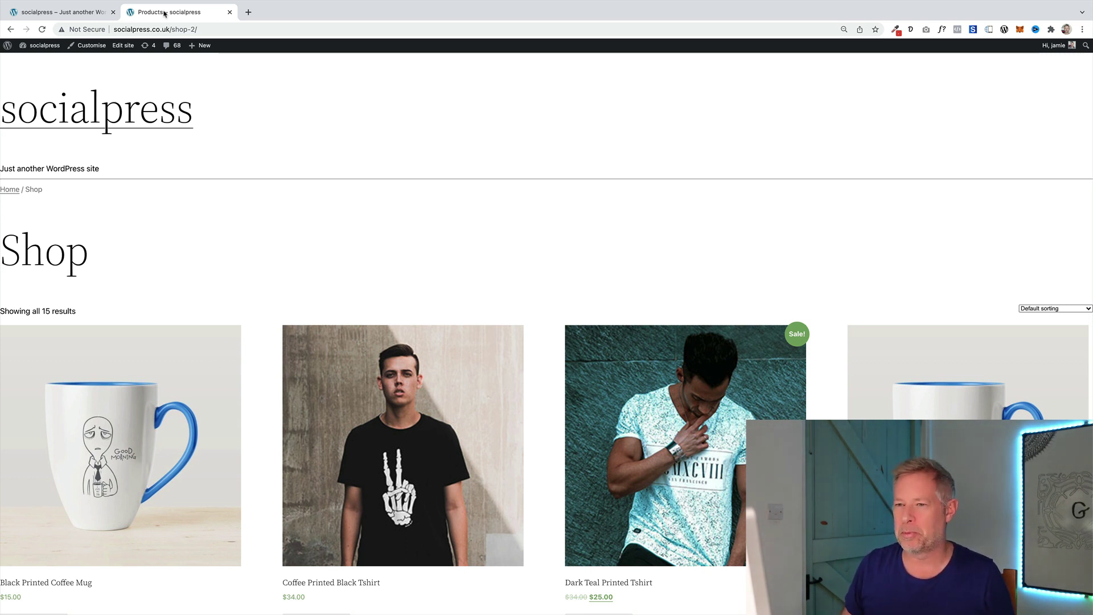
# Switch to the socialpress home page tab and enter the site editor via Edit site.
pyautogui.click(79, 13)
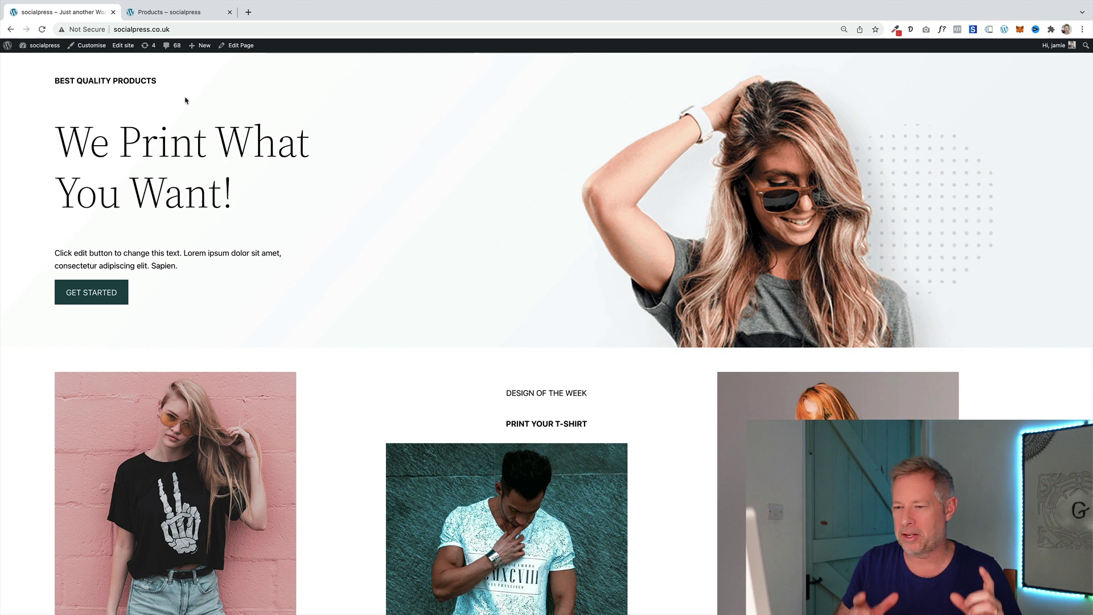
pyautogui.click(123, 45)
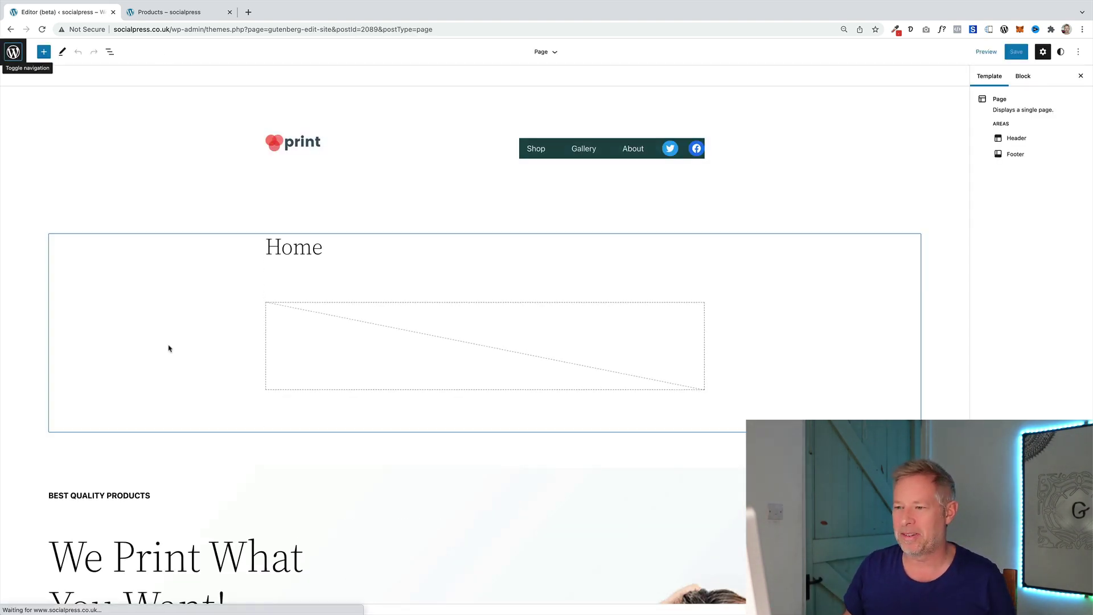
# Open the editor's navigation sidebar from the WordPress logo and show the Templates list.
pyautogui.scroll(-5, 168, 350)
pyautogui.click(19, 58)
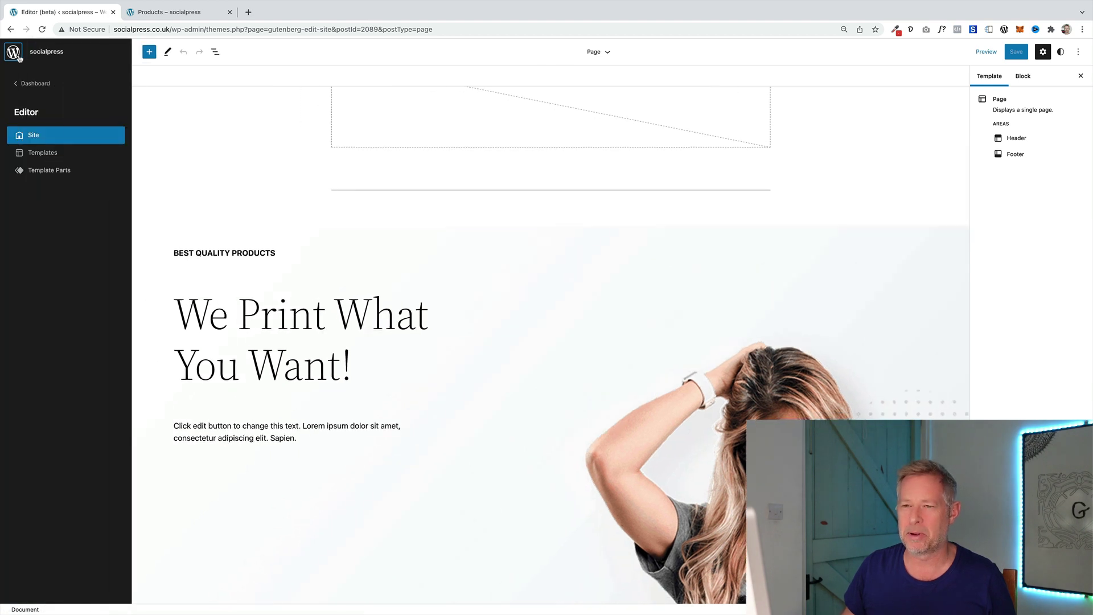
pyautogui.click(42, 152)
pyautogui.scroll(-1, 439, 325)
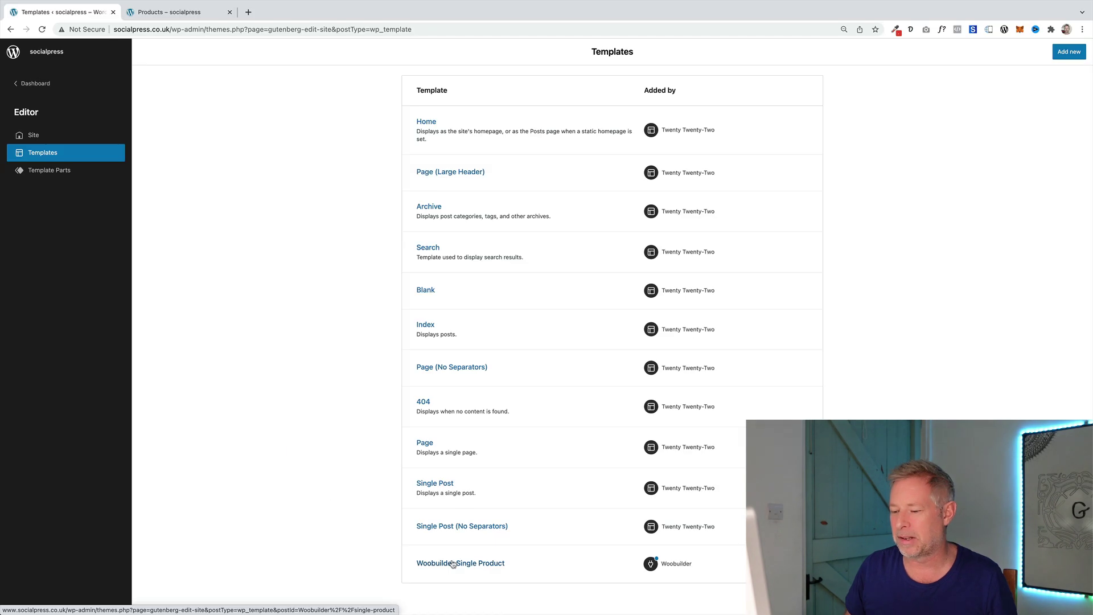
# Open the Woobuilder Single Product template and review its List view and available blocks.
pyautogui.click(452, 563)
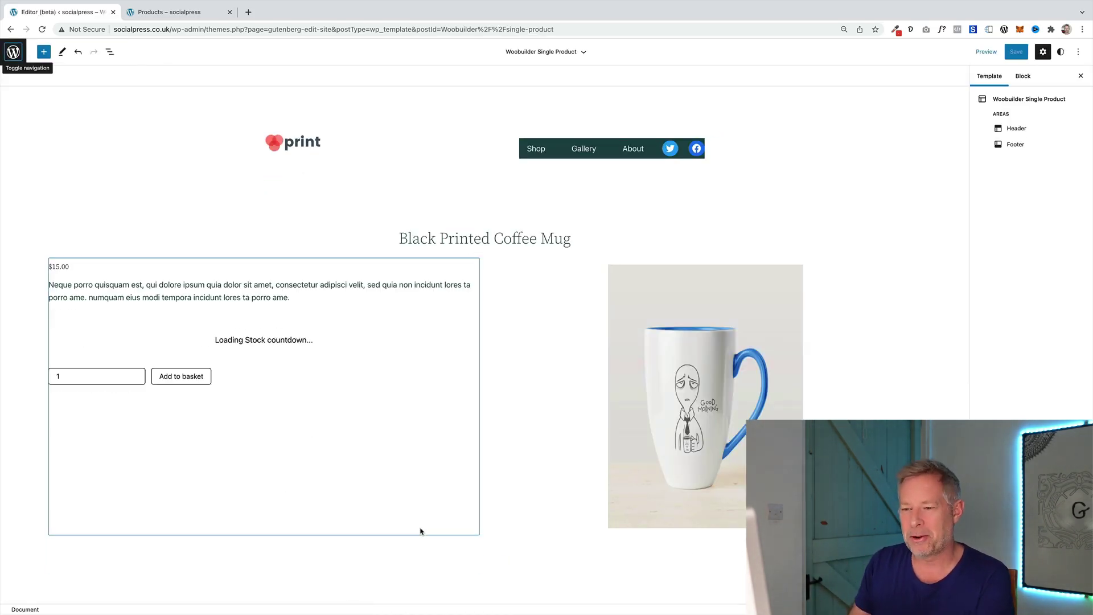
pyautogui.click(110, 52)
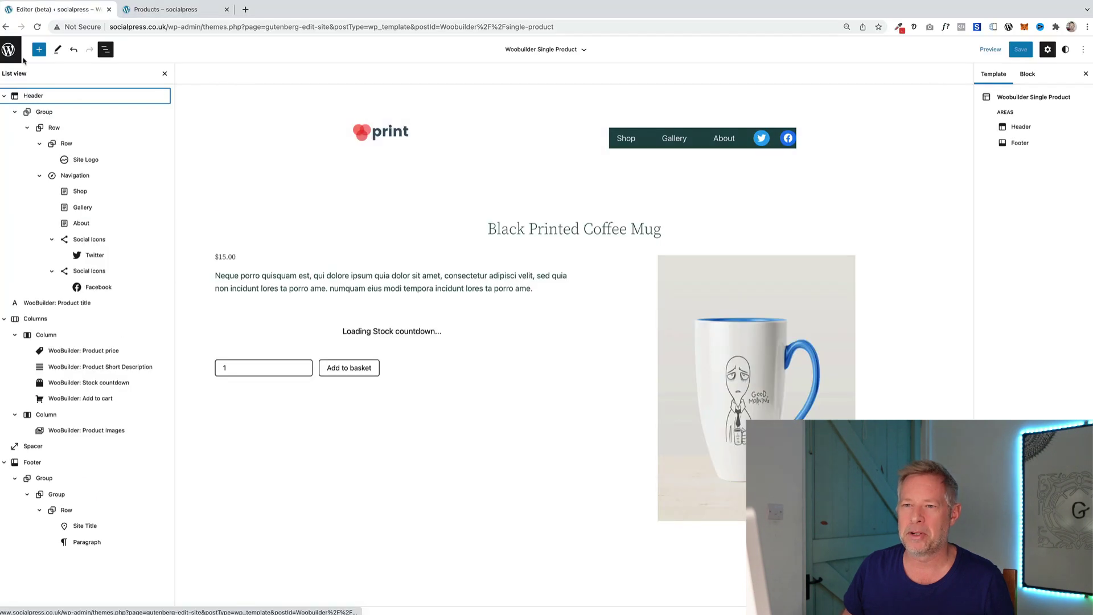
pyautogui.click(38, 49)
pyautogui.scroll(-10, 96, 371)
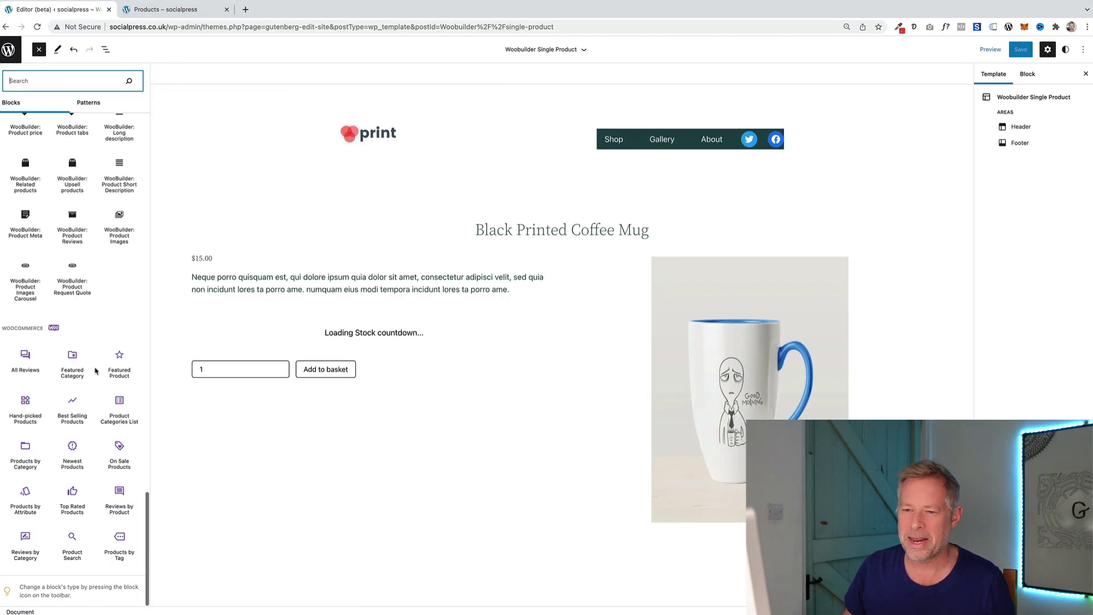
pyautogui.scroll(5, 109, 284)
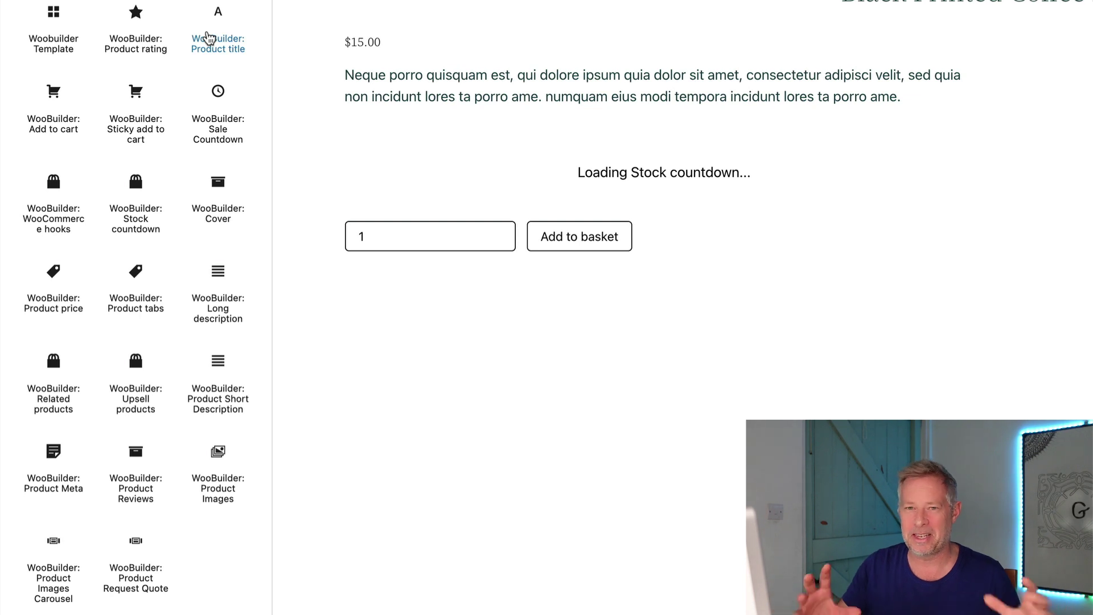
pyautogui.scroll(2, 207, 37)
pyautogui.press('Escape')
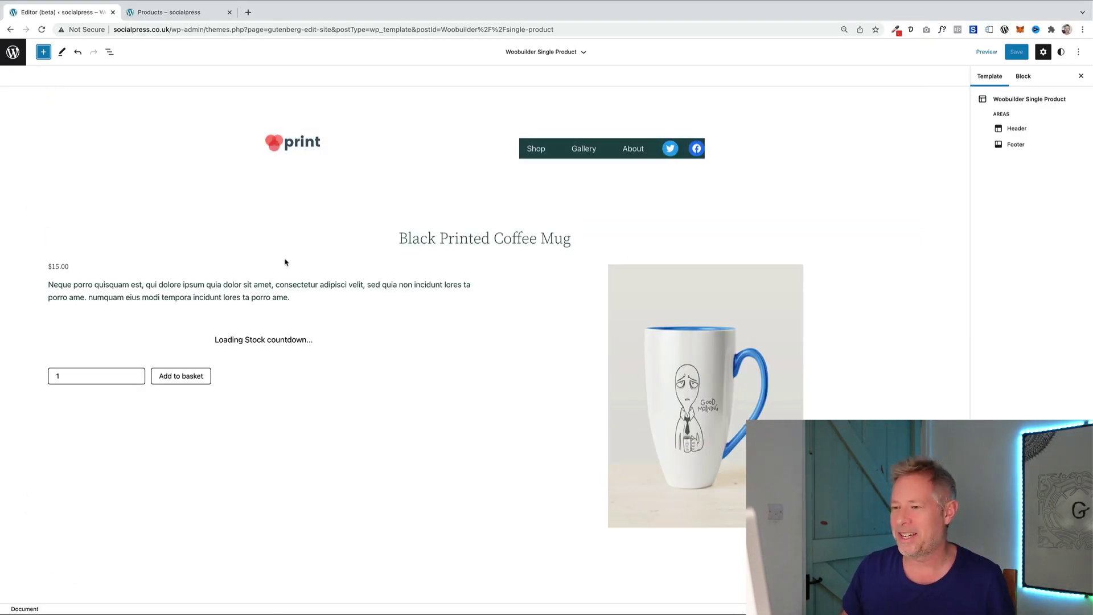
# Set the product title's font size to 79.
pyautogui.click(401, 240)
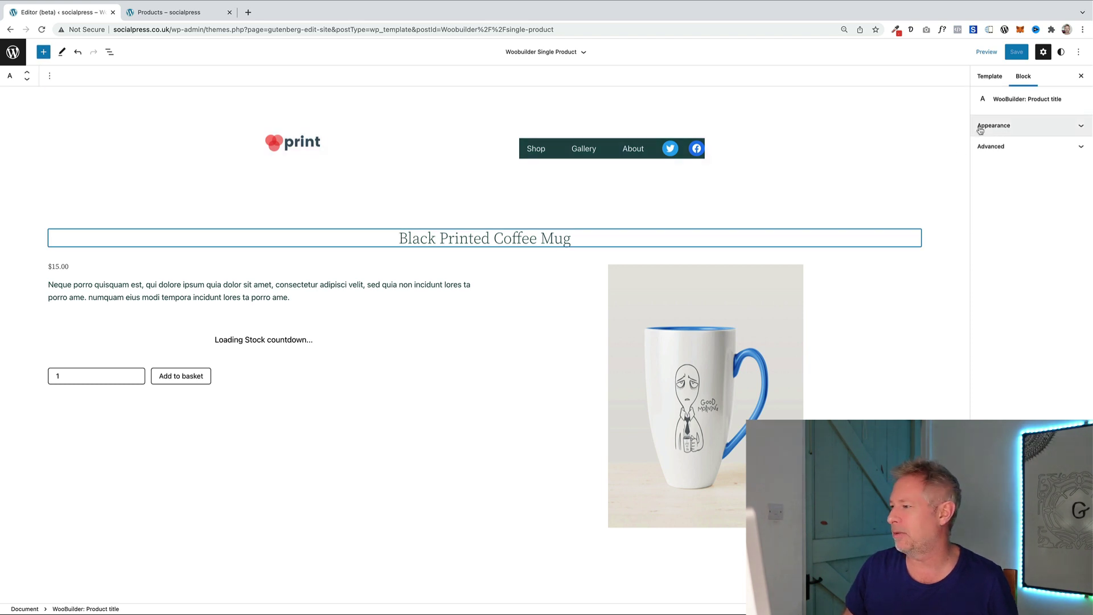
pyautogui.click(990, 126)
pyautogui.moveTo(1020, 223); pyautogui.dragTo(1035, 223)
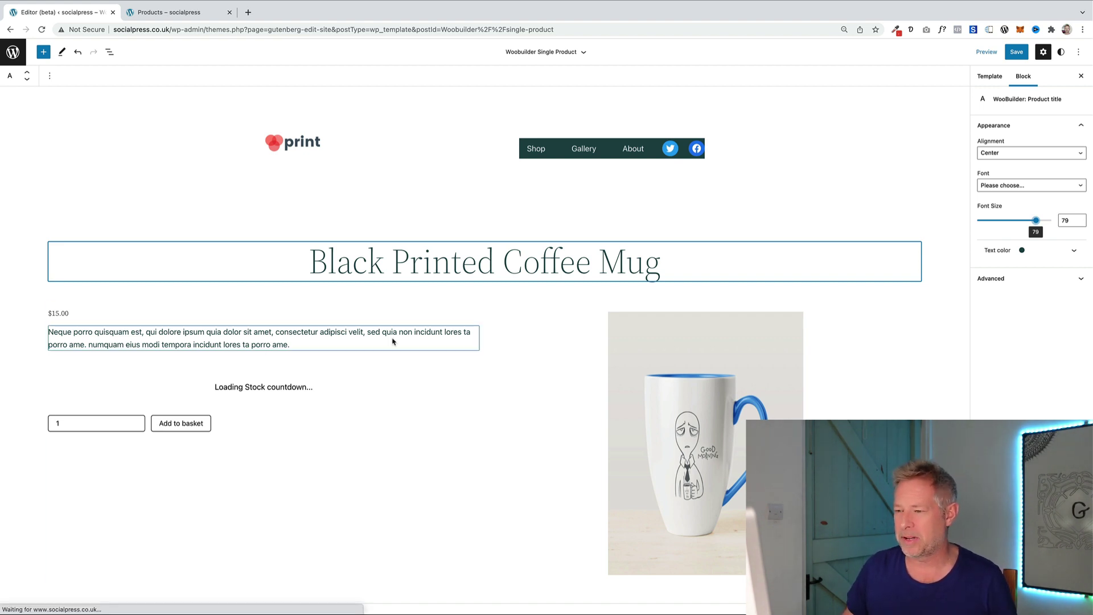
# Move the product details column right of the image and save the template.
pyautogui.click(340, 309)
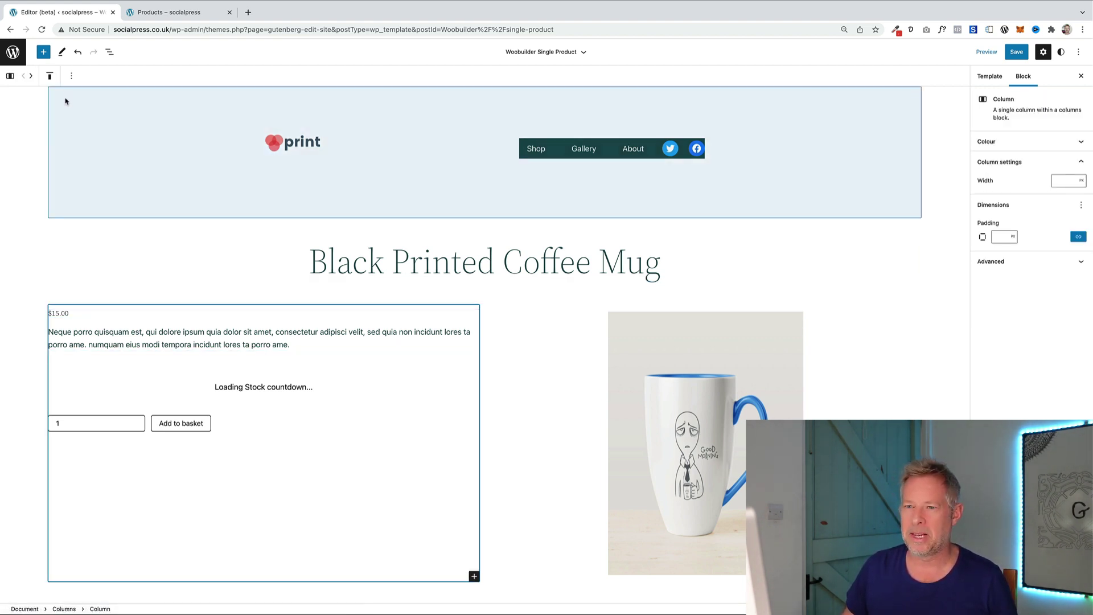
pyautogui.click(32, 76)
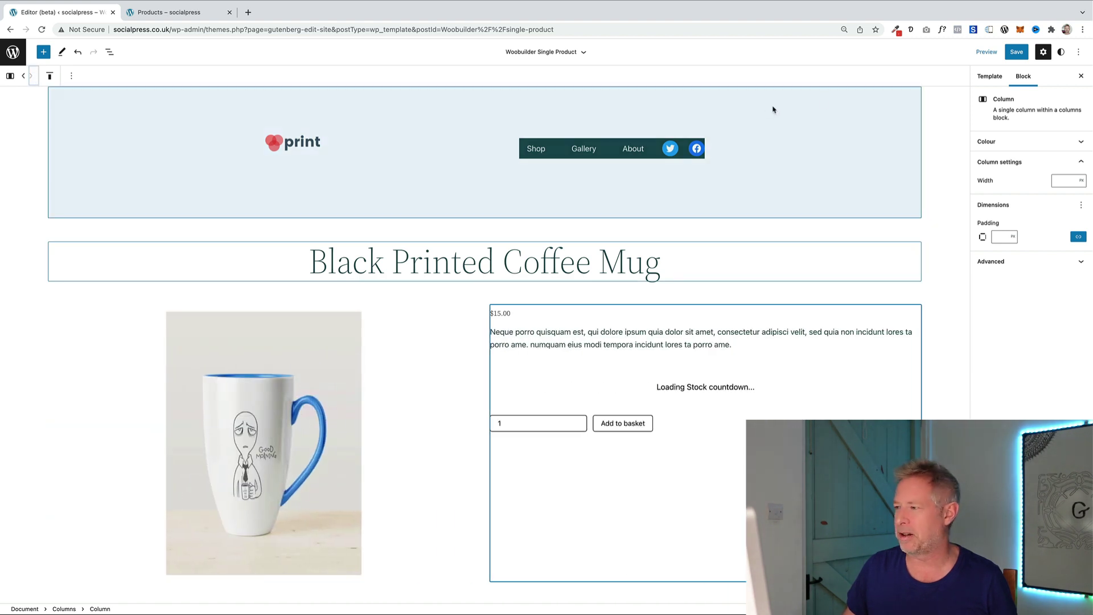
pyautogui.click(1015, 51)
pyautogui.click(1013, 52)
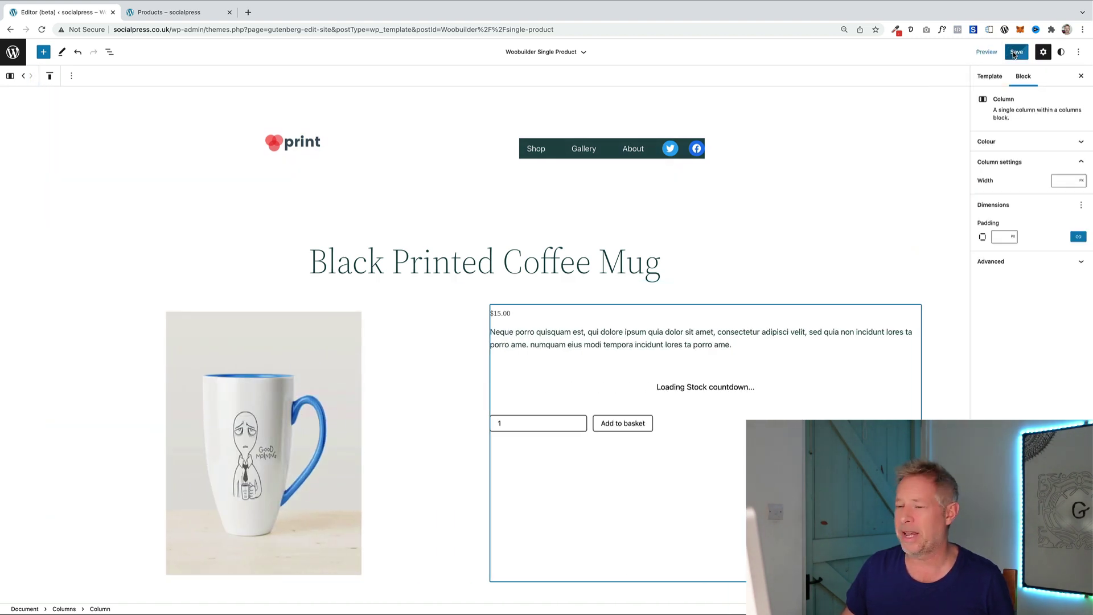
# From the Shop page, check the title on the Green Tshirt Color with Cap product page.
pyautogui.click(163, 17)
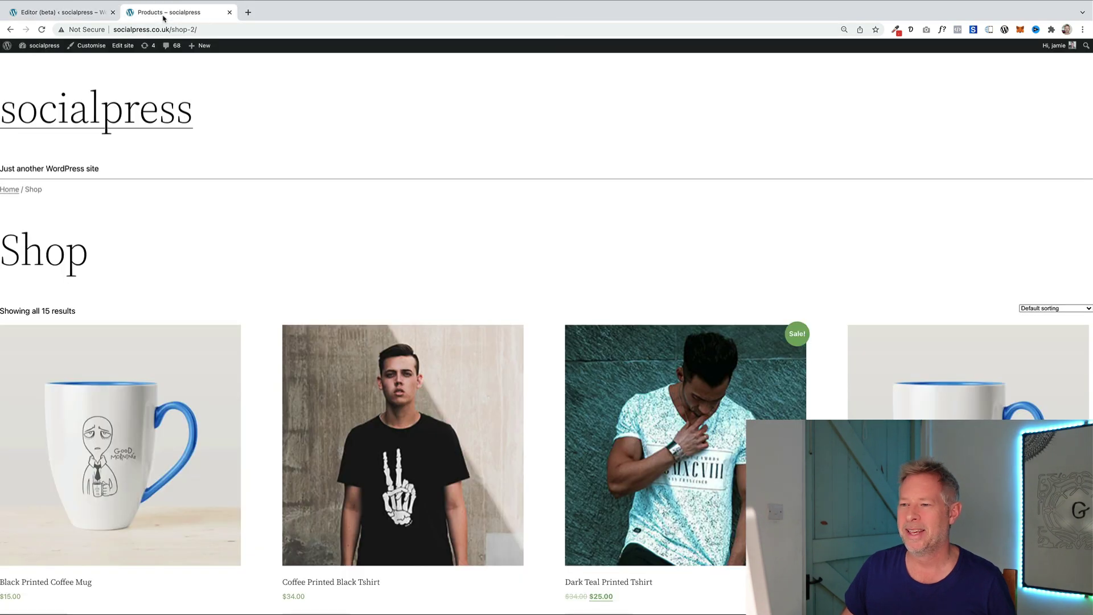
pyautogui.scroll(-7, 426, 273)
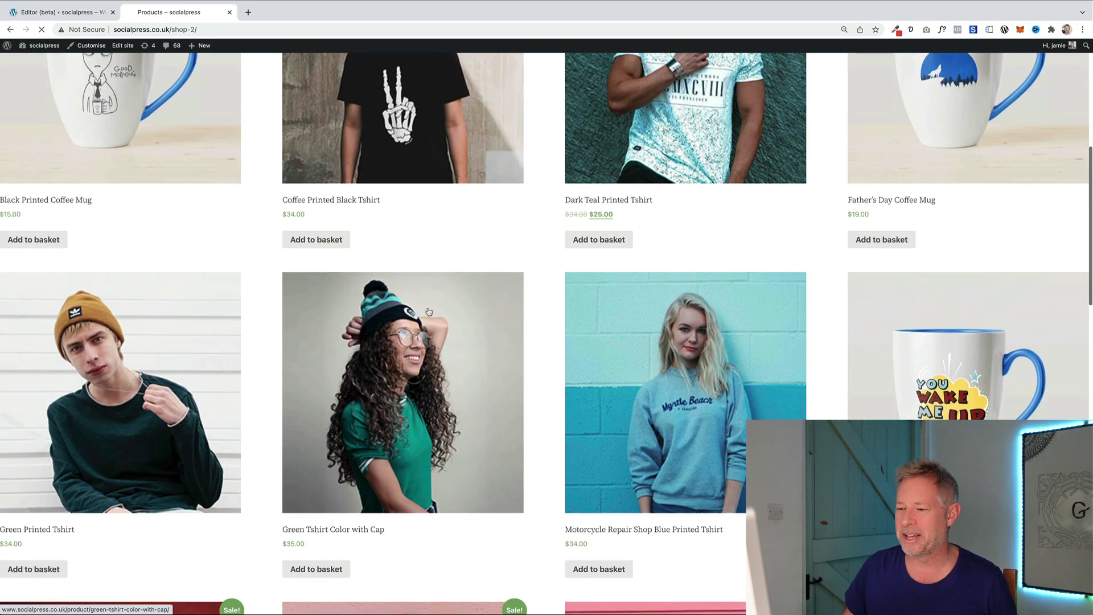
pyautogui.click(426, 311)
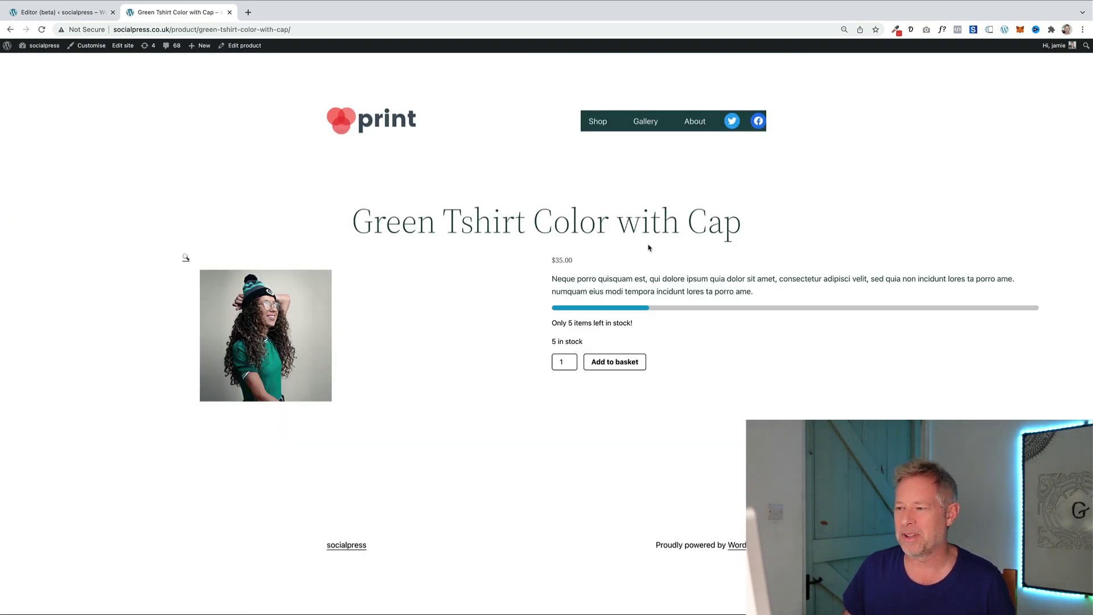
pyautogui.moveTo(461, 225); pyautogui.dragTo(597, 219)
# Open the Printed Tshirt Grey Color product page, then return to the site editor.
pyautogui.click(610, 125)
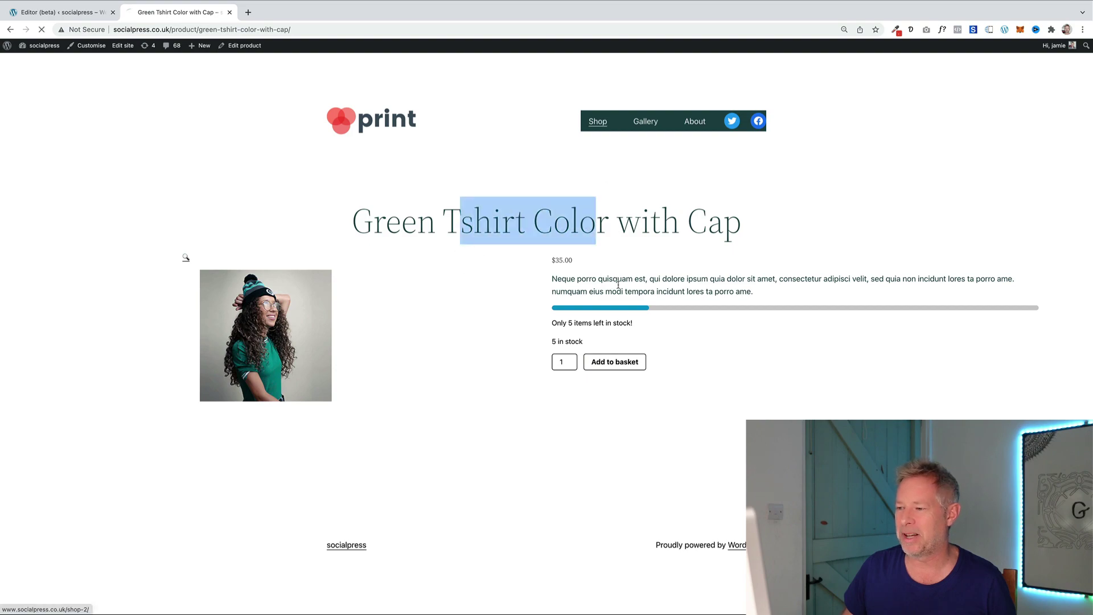
pyautogui.scroll(-5, 659, 443)
pyautogui.scroll(-10, 659, 443)
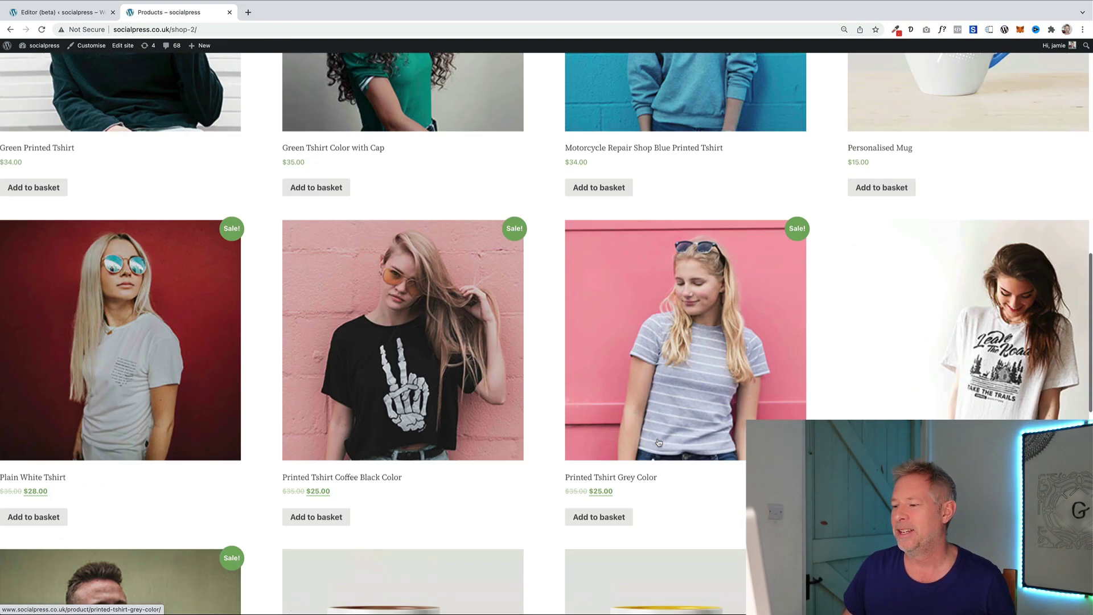
pyautogui.click(692, 311)
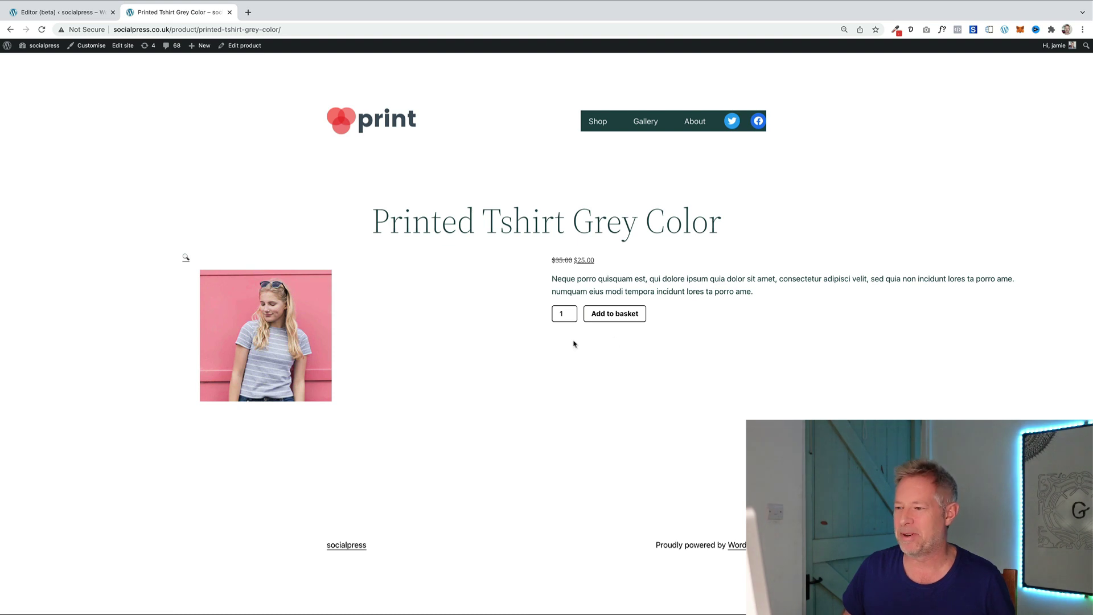
pyautogui.click(123, 46)
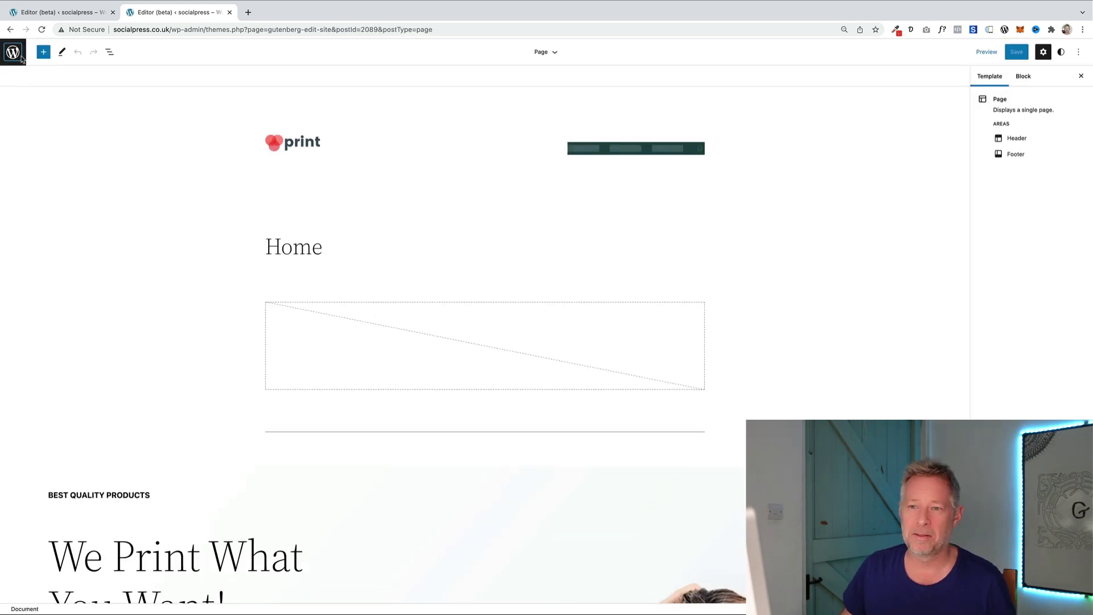
# Open the Woobuilder Single Product template from the Templates list.
pyautogui.click(56, 152)
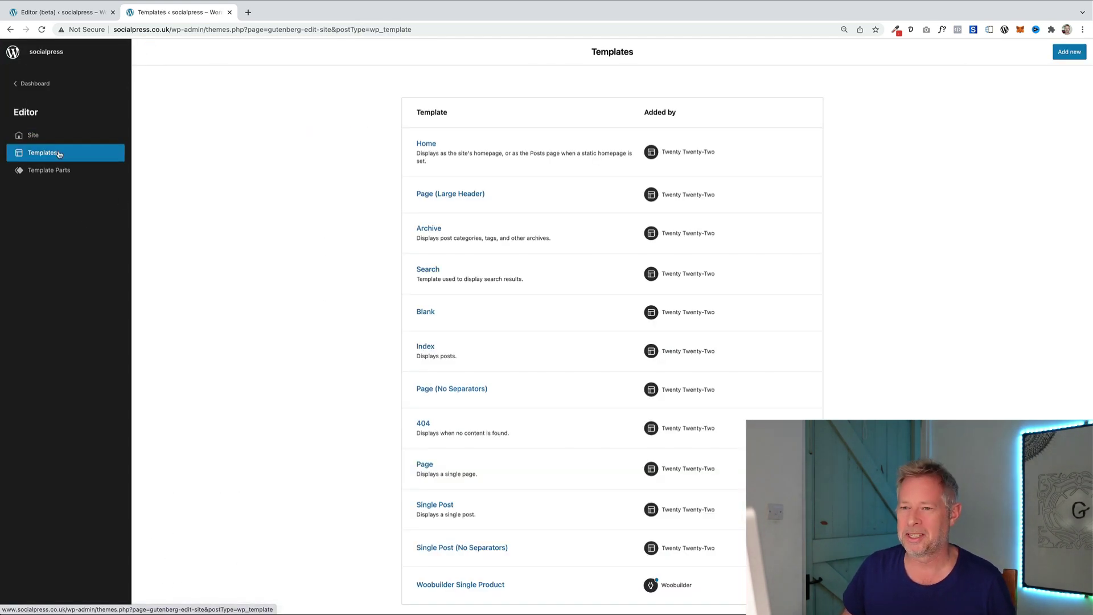
pyautogui.scroll(-1, 468, 514)
pyautogui.click(460, 562)
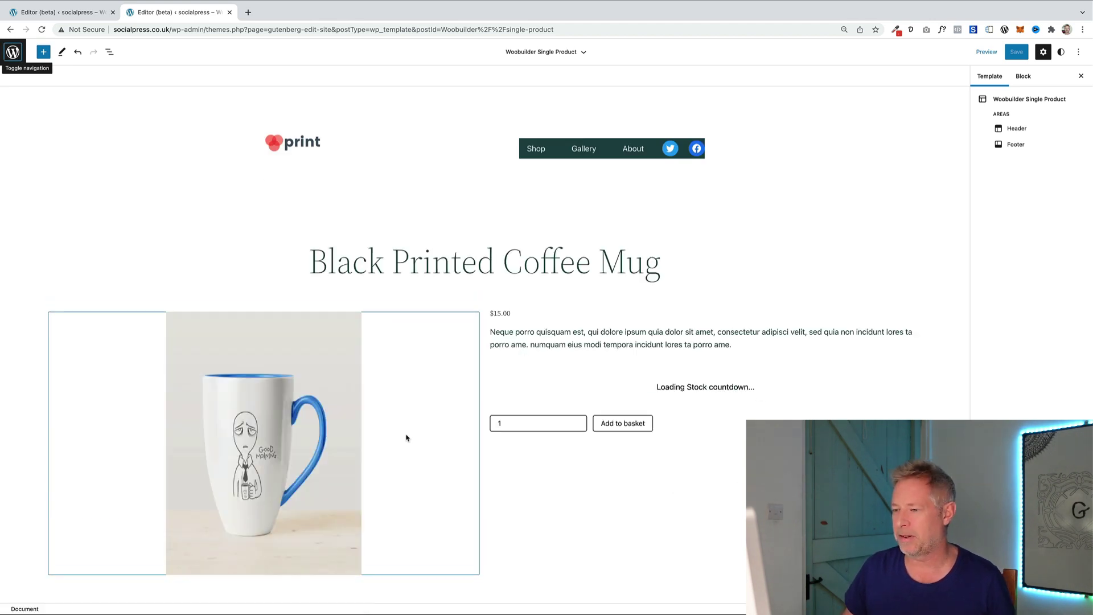
# Set the product title's font size to 100.
pyautogui.click(513, 266)
pyautogui.click(1049, 127)
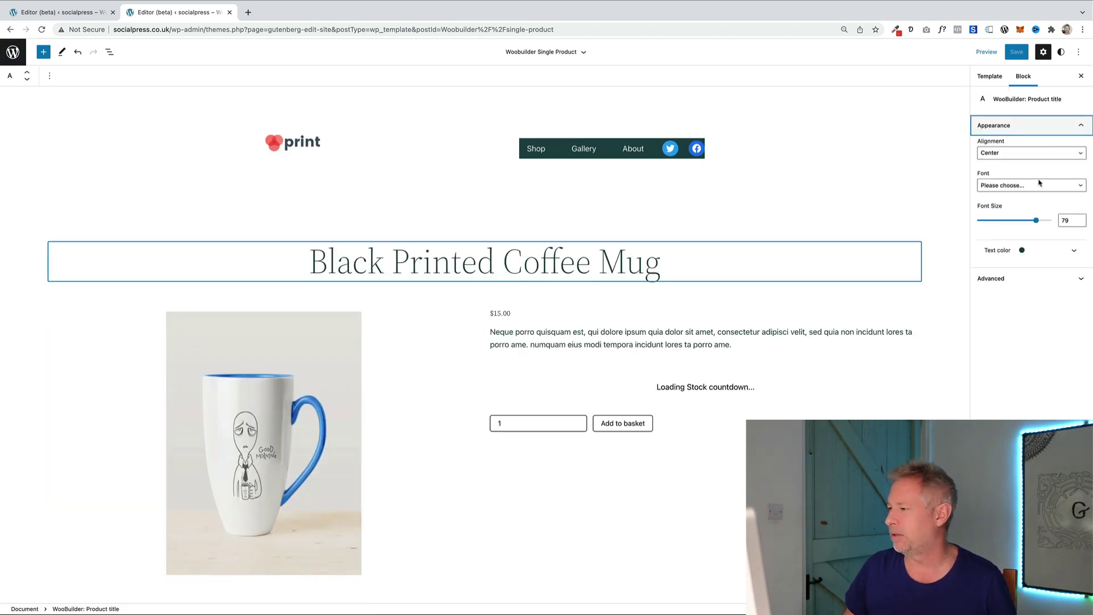
pyautogui.moveTo(1045, 221); pyautogui.dragTo(1051, 222)
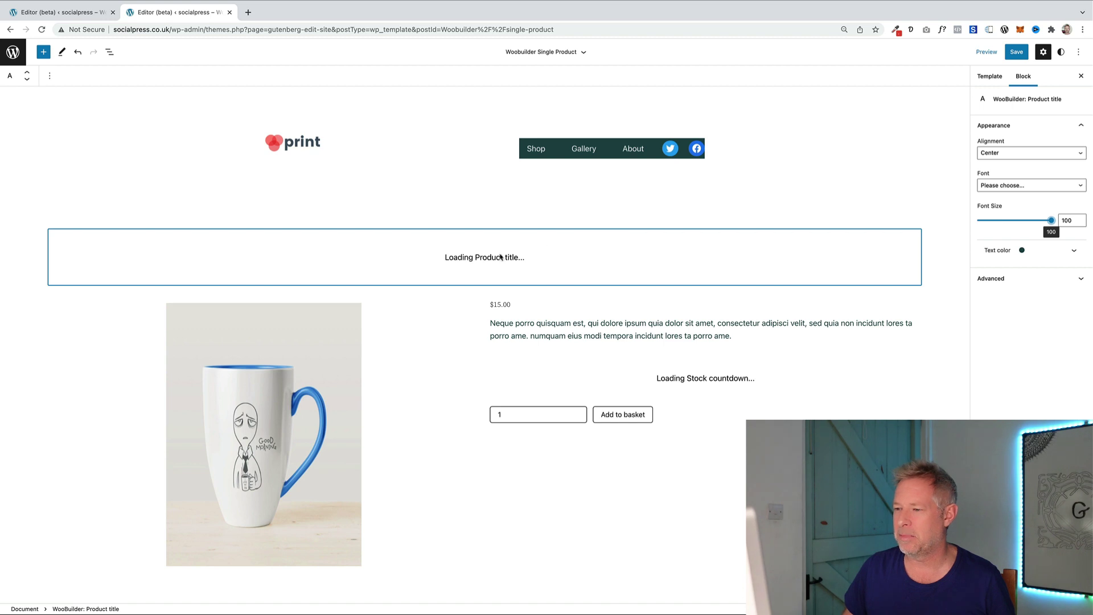
# Make the product title text black (#000000) and save the template.
pyautogui.click(1011, 251)
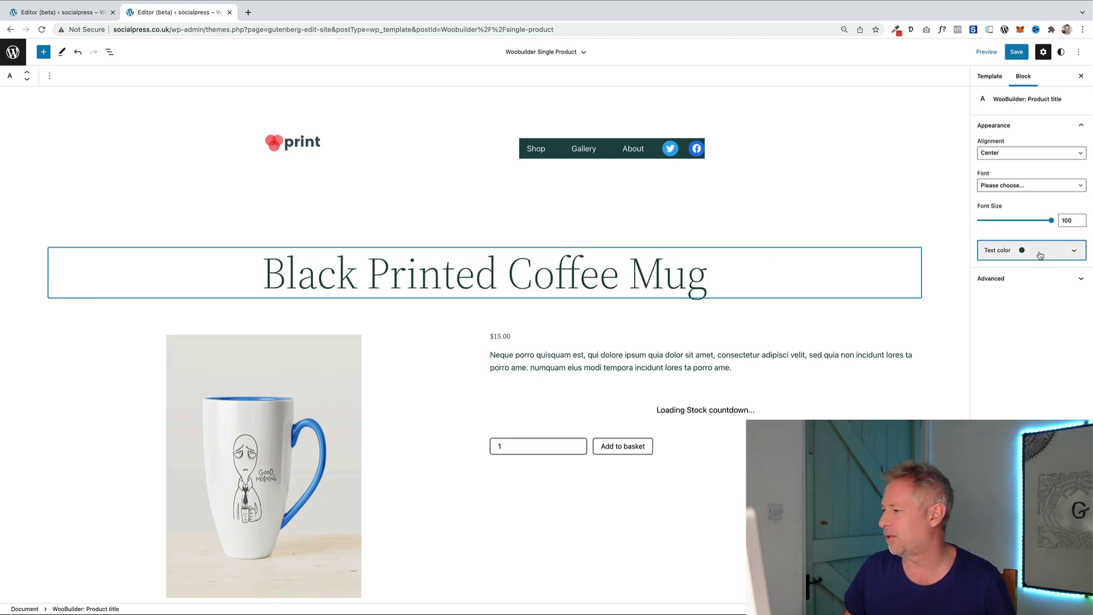
pyautogui.click(1025, 274)
pyautogui.click(849, 298)
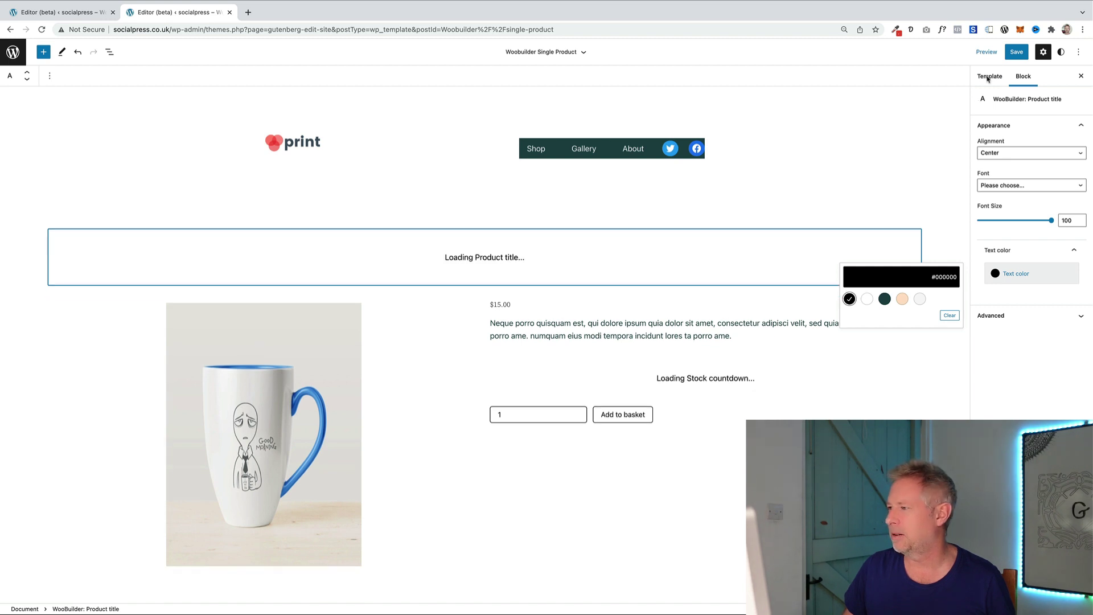
pyautogui.click(1014, 52)
pyautogui.click(1015, 52)
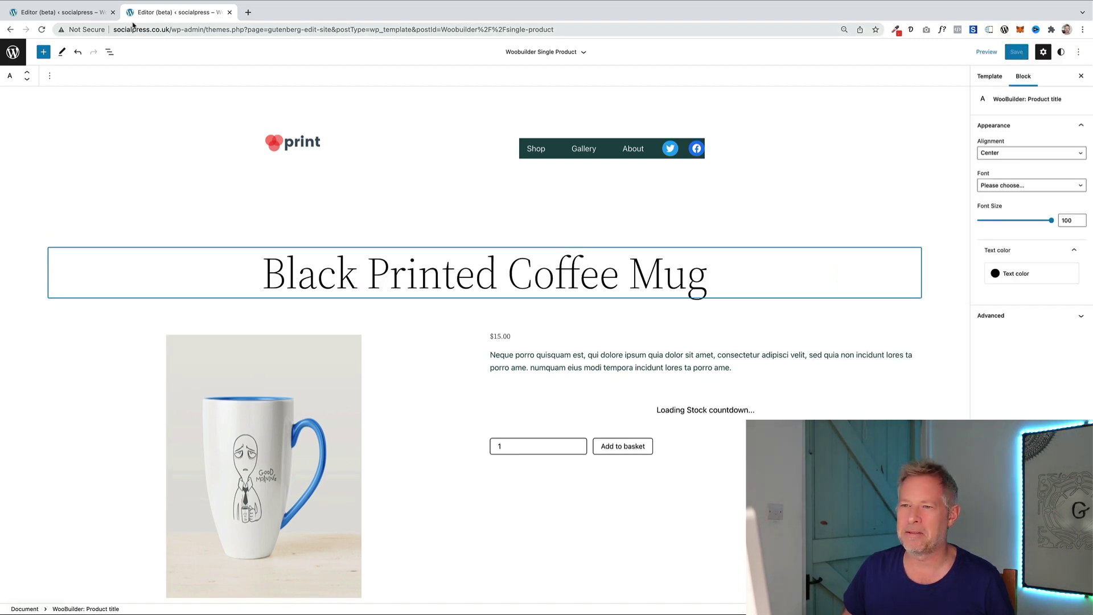
# Load socialpress.co.uk in a new browser tab.
pyautogui.click(248, 13)
pyautogui.write('soc')
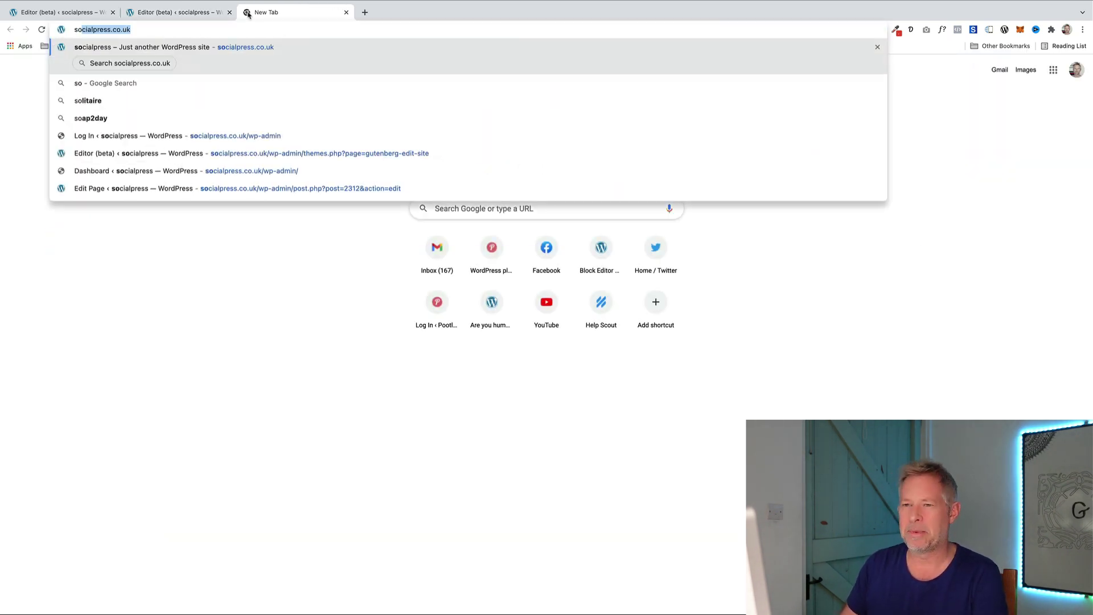
pyautogui.press('Return')
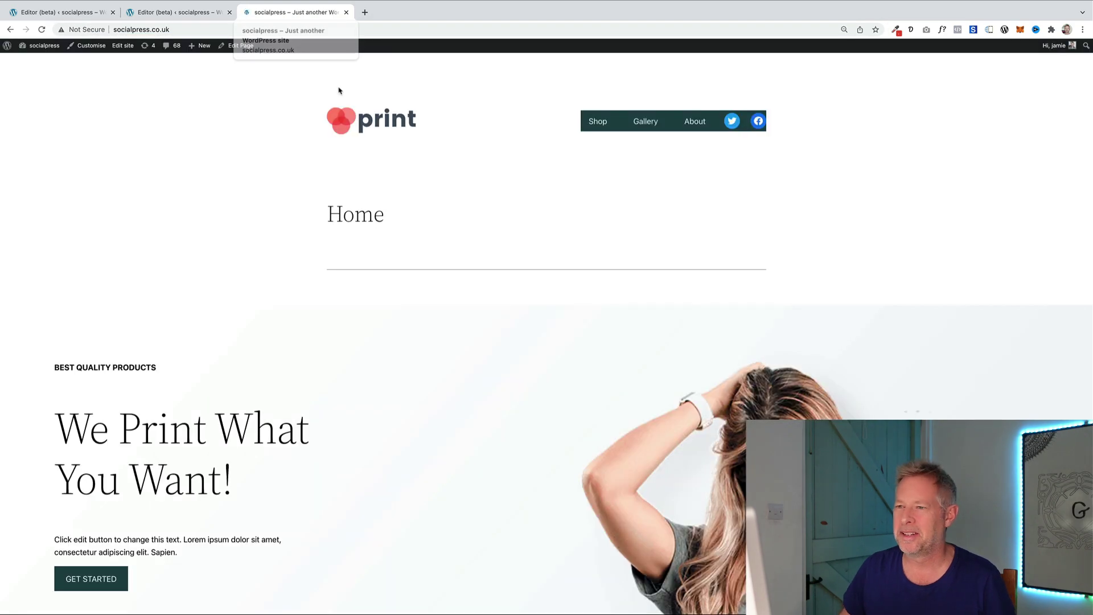
# Browse the Shop to the Father's Day Coffee Mug page and check its restyled title.
pyautogui.click(594, 121)
pyautogui.scroll(-2, 592, 268)
pyautogui.scroll(-4, 593, 275)
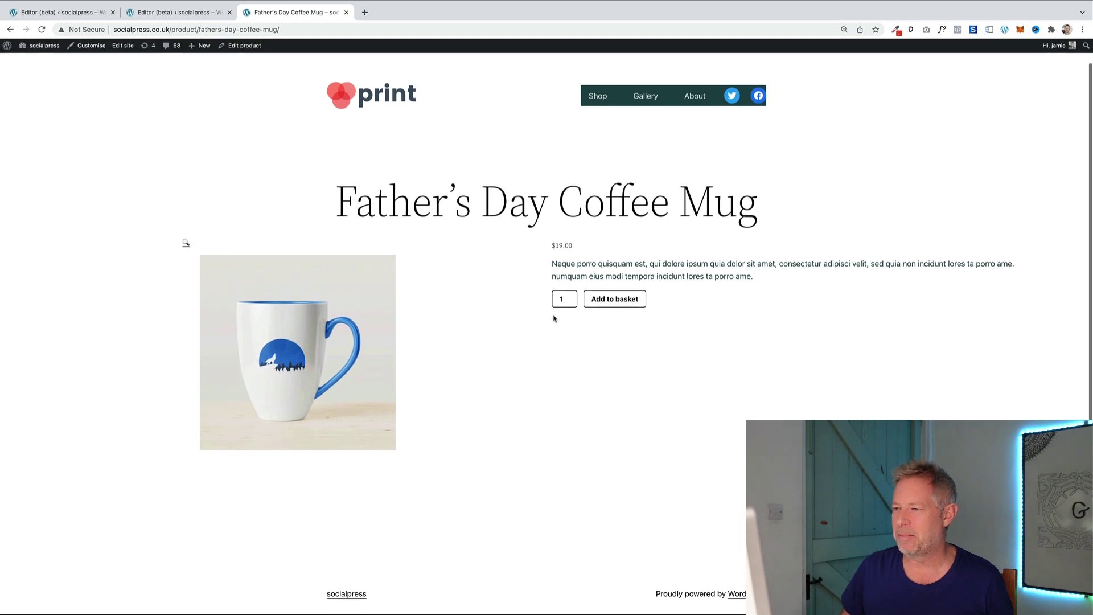
pyautogui.moveTo(509, 227); pyautogui.dragTo(661, 222)
pyautogui.click(661, 222)
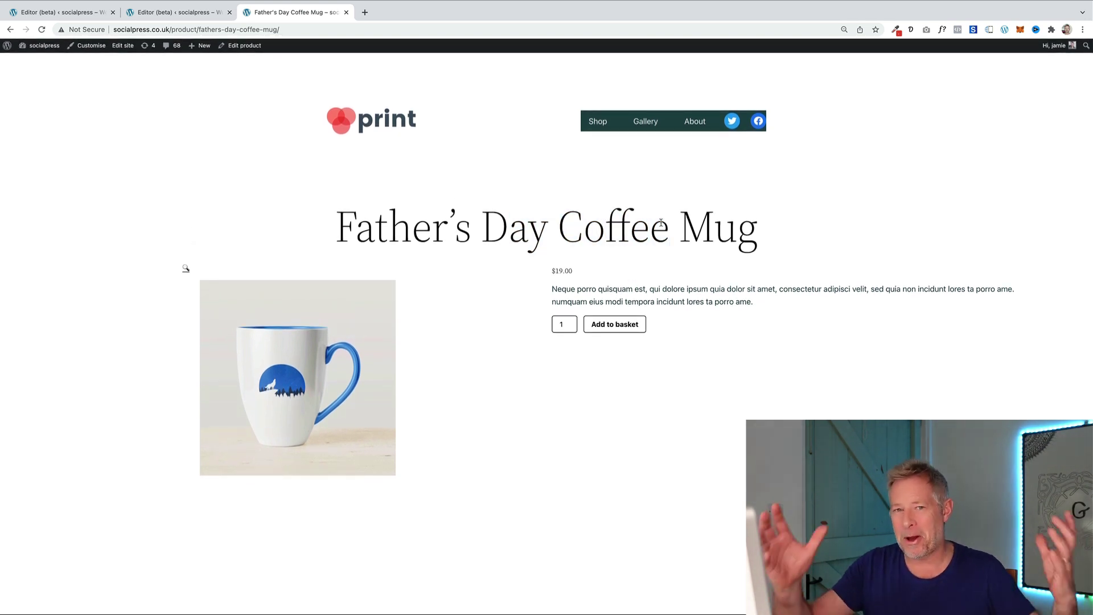